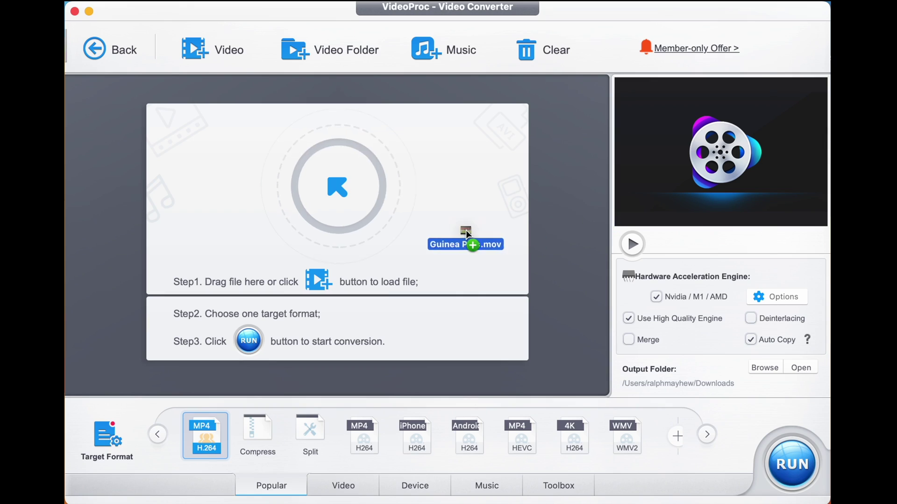
# Load Guinea Pigs.mov and target the General Profiles MP4 Video (H264) at HQ quality
pyautogui.moveTo(466, 231); pyautogui.dragTo(468, 229)
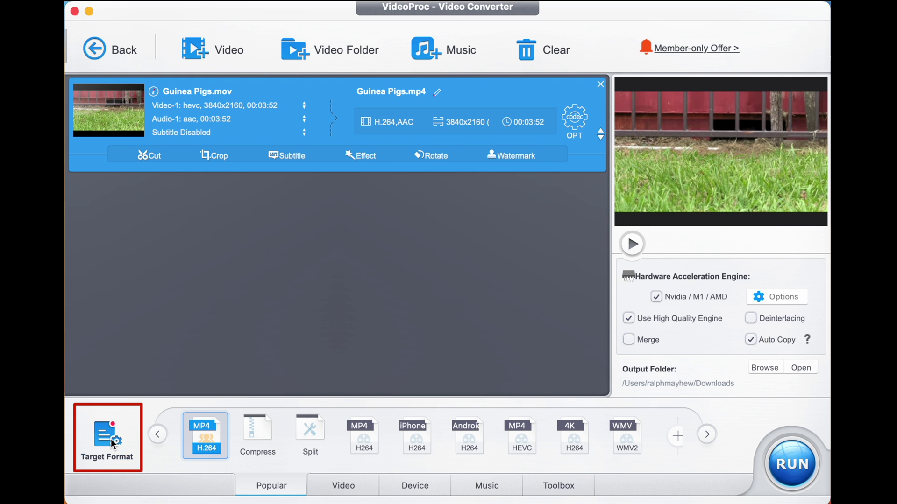
pyautogui.click(111, 440)
pyautogui.click(213, 123)
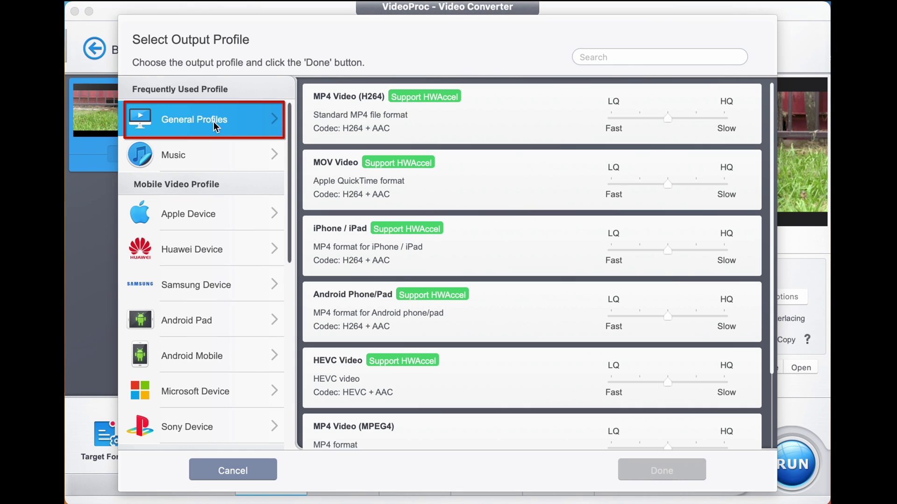
pyautogui.click(357, 116)
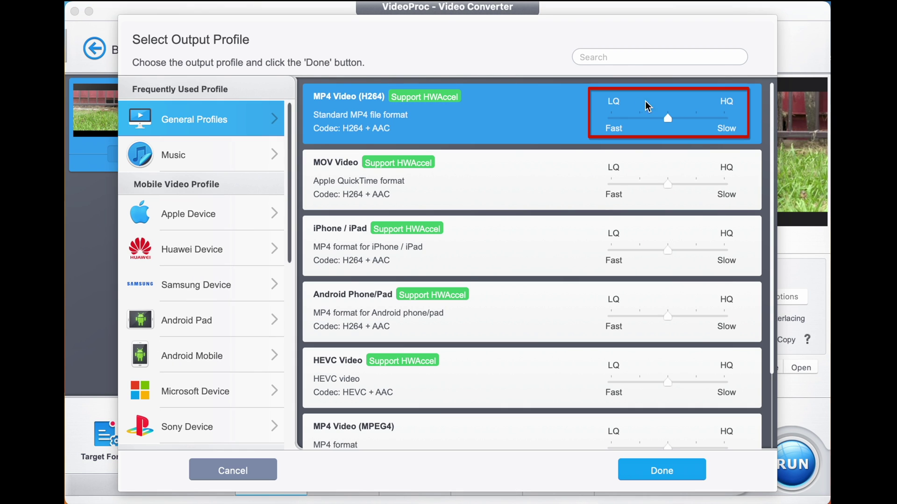
pyautogui.moveTo(666, 116); pyautogui.dragTo(726, 118)
pyautogui.click(676, 475)
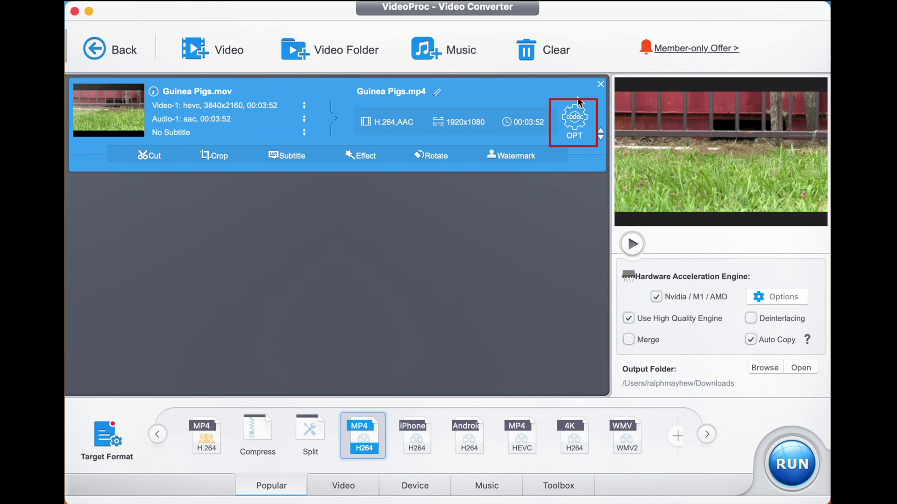
# Set output resolution to 3840x2160 (4K) with a manual 85000 kbps video bit rate
pyautogui.click(577, 114)
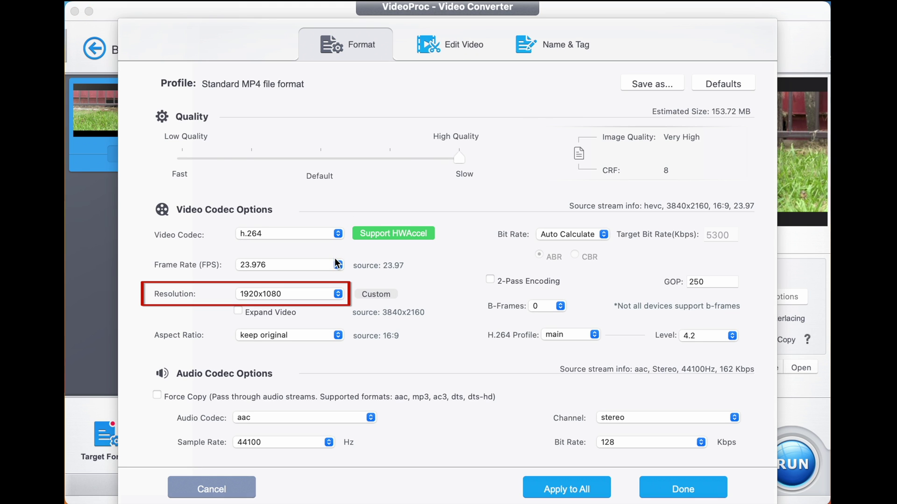
pyautogui.click(337, 296)
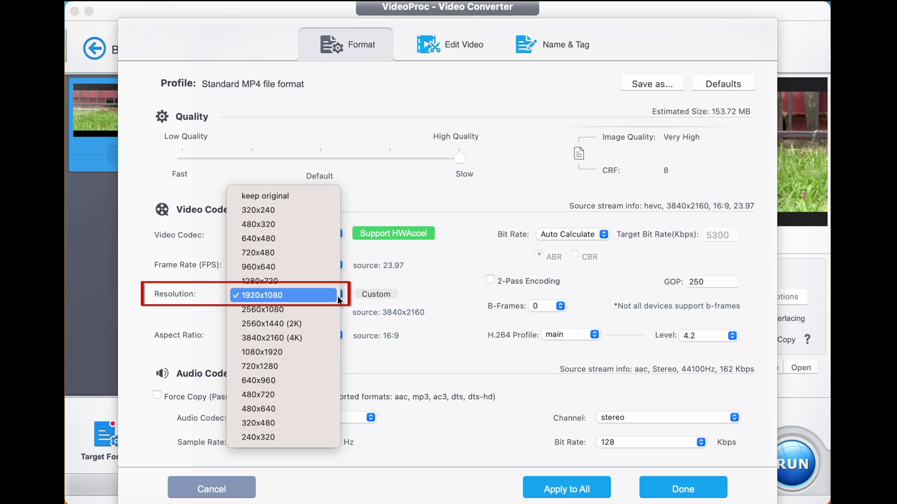
pyautogui.click(314, 337)
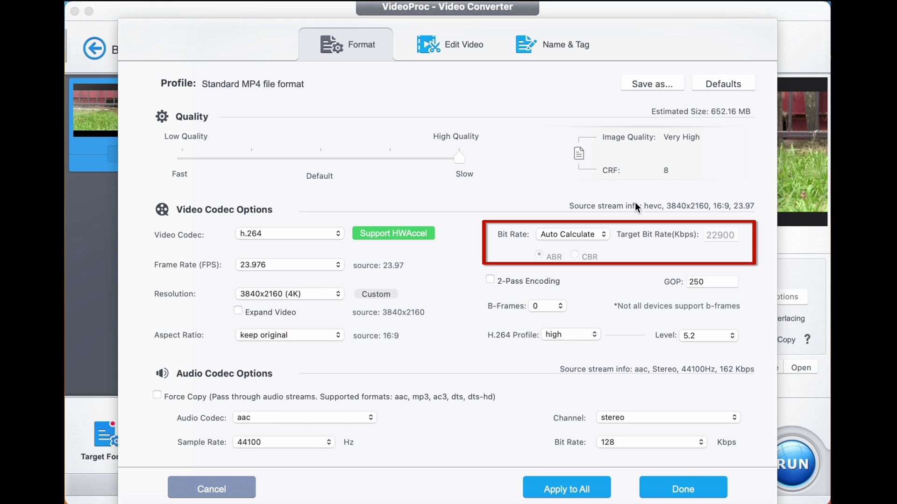
pyautogui.click(604, 233)
pyautogui.click(601, 243)
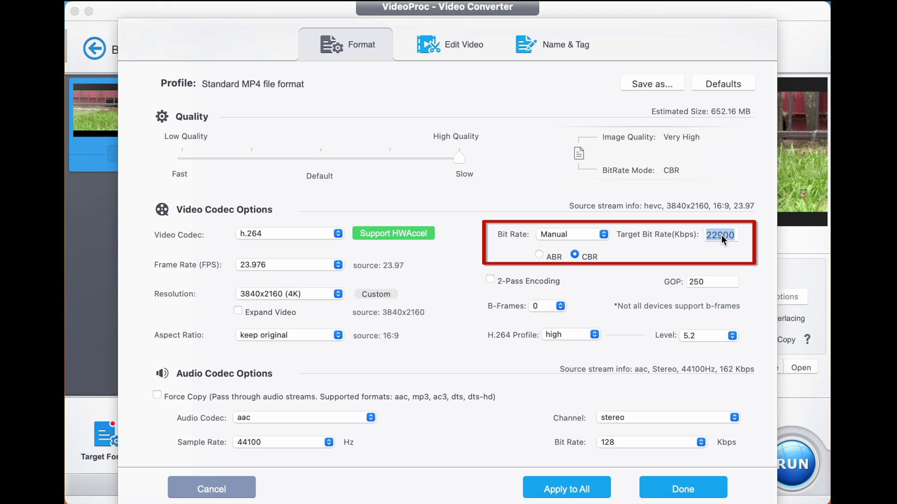
pyautogui.write('85000')
# Set audio to 44100 Hz at 320 kbps, save the settings, and start the conversion
pyautogui.click(275, 418)
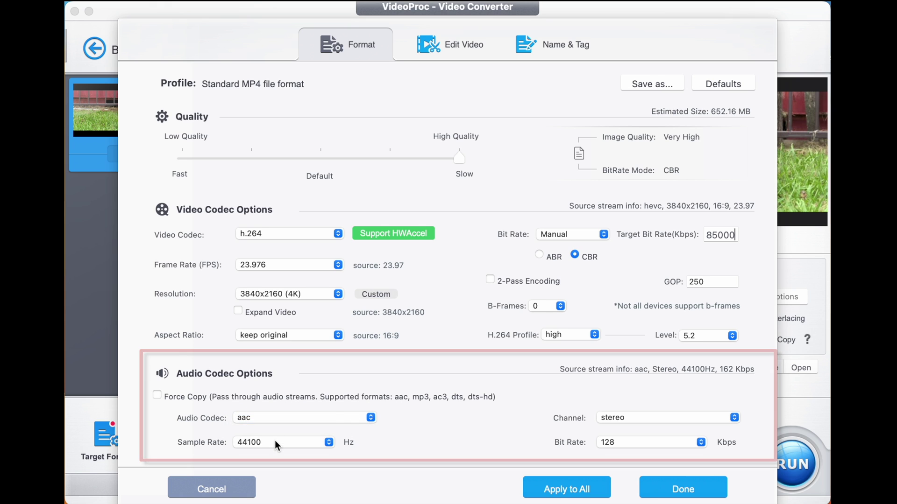
pyautogui.click(275, 441)
pyautogui.click(274, 441)
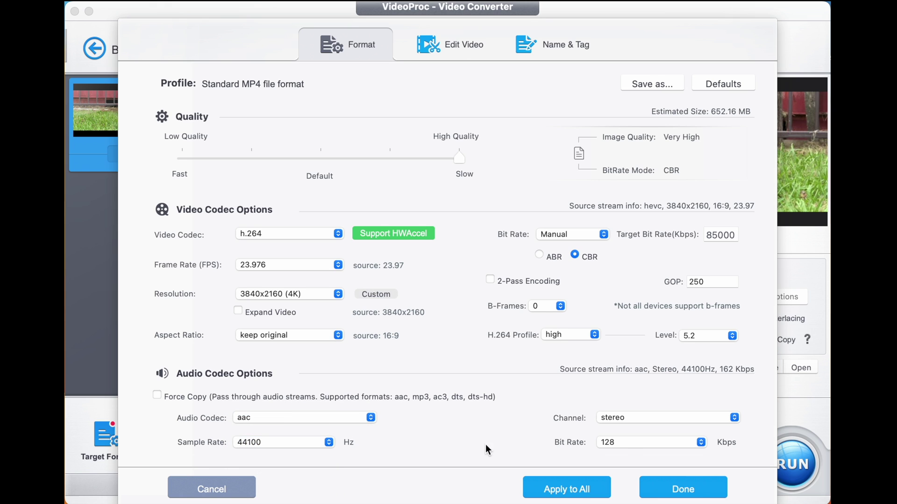
pyautogui.click(631, 441)
pyautogui.click(631, 402)
pyautogui.click(680, 489)
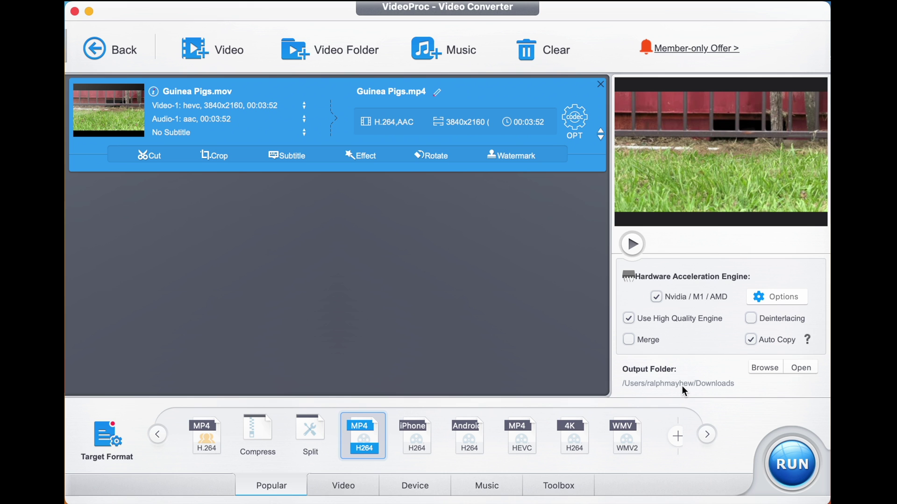
pyautogui.click(788, 461)
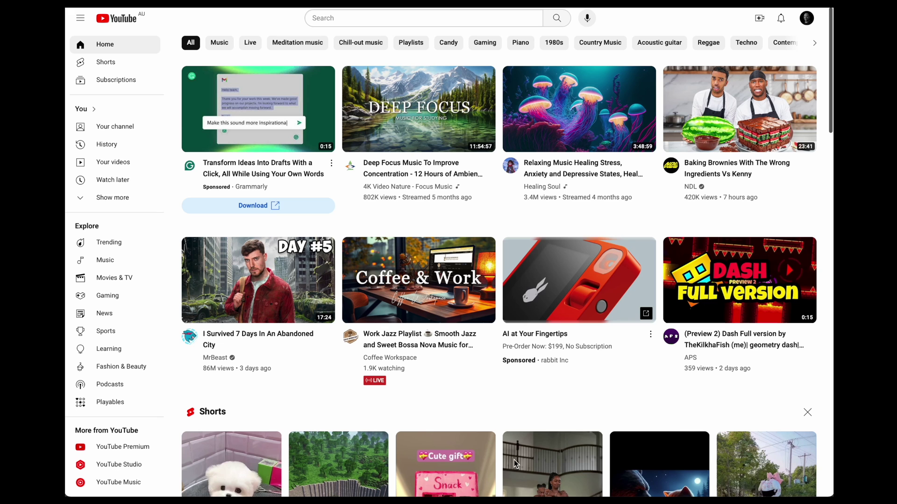
# Open YouTube's Upload video dialog from the Create camera menu
pyautogui.click(760, 18)
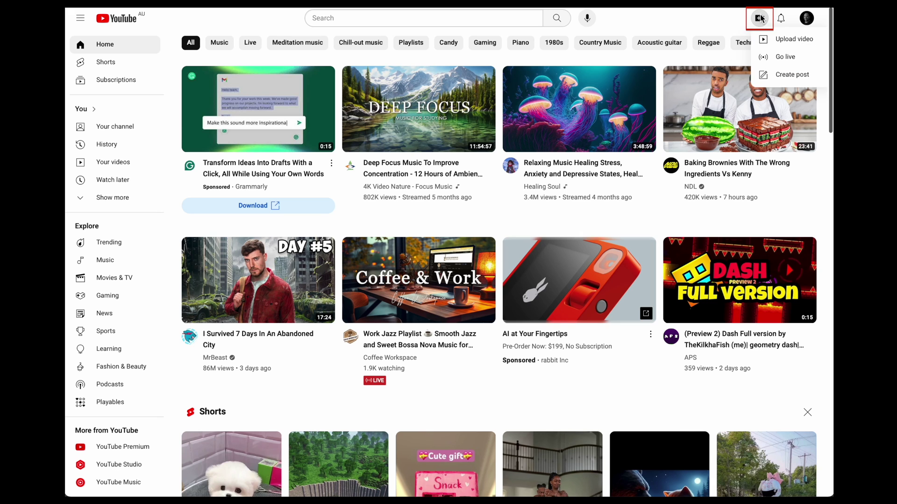
pyautogui.click(784, 41)
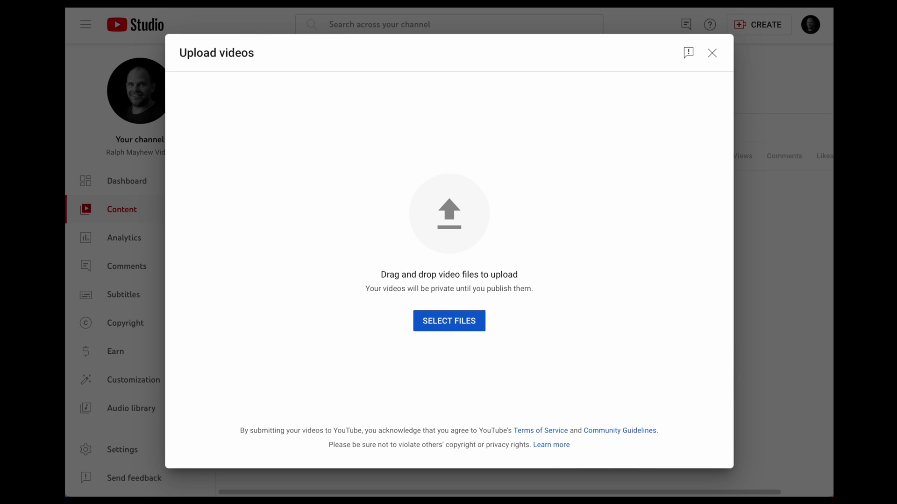
# Upload Guinea Pigs.mov with its title and description, and set GUINEA PIG THUMB.jpg as thumbnail
pyautogui.moveTo(749, 131); pyautogui.dragTo(480, 212)
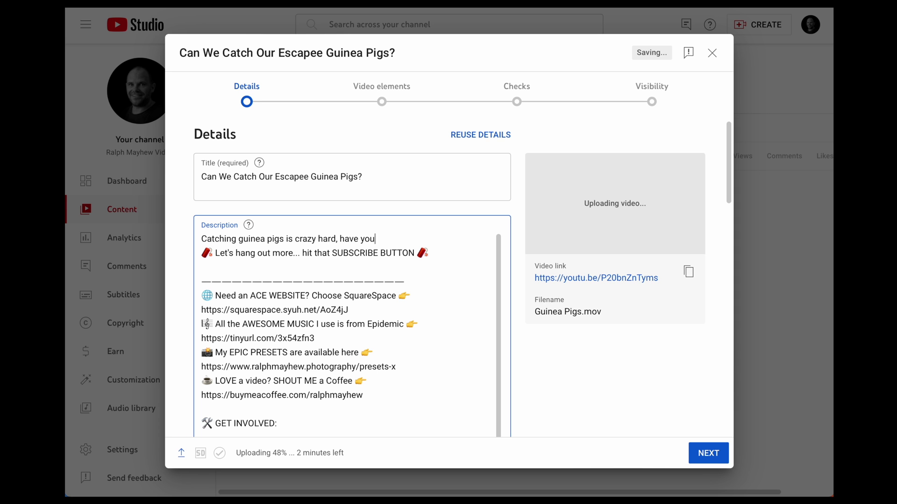
pyautogui.press('Return')
pyautogui.press('Return')
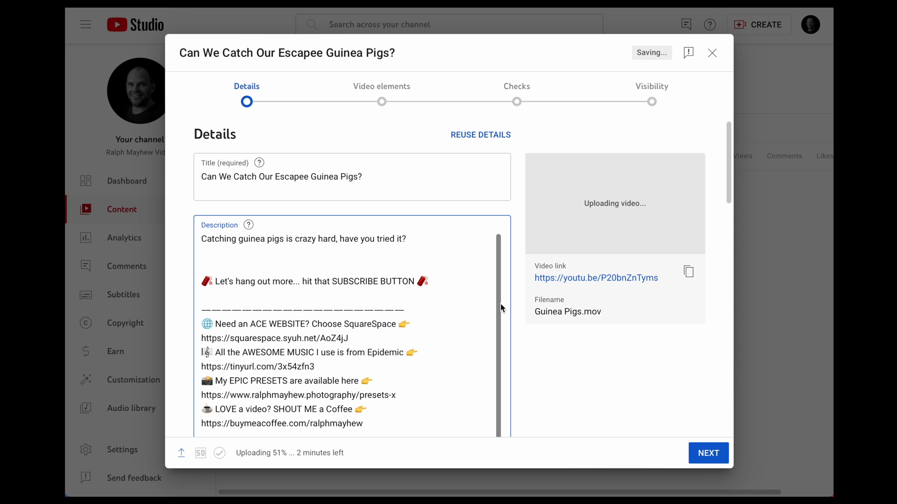
pyautogui.scroll(-5, 500, 307)
pyautogui.scroll(-5, 521, 317)
pyautogui.scroll(-5, 369, 269)
pyautogui.moveTo(369, 270); pyautogui.dragTo(237, 238)
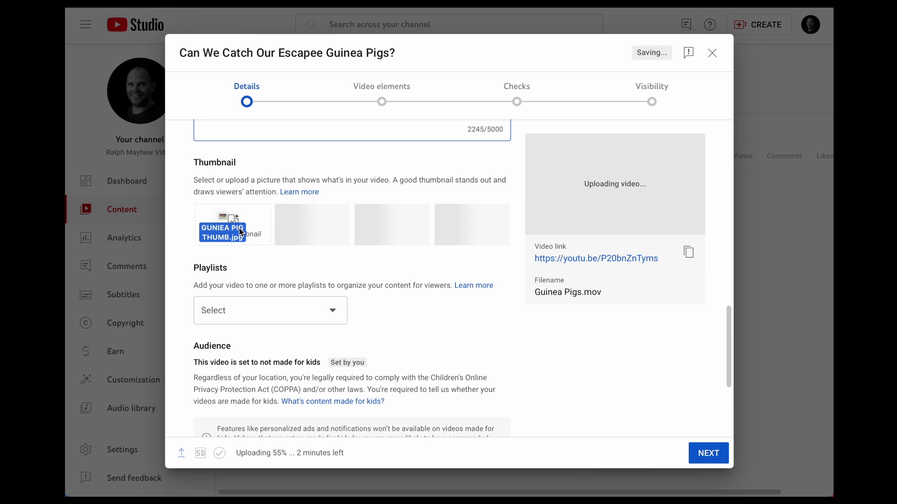
pyautogui.moveTo(237, 238); pyautogui.dragTo(240, 234)
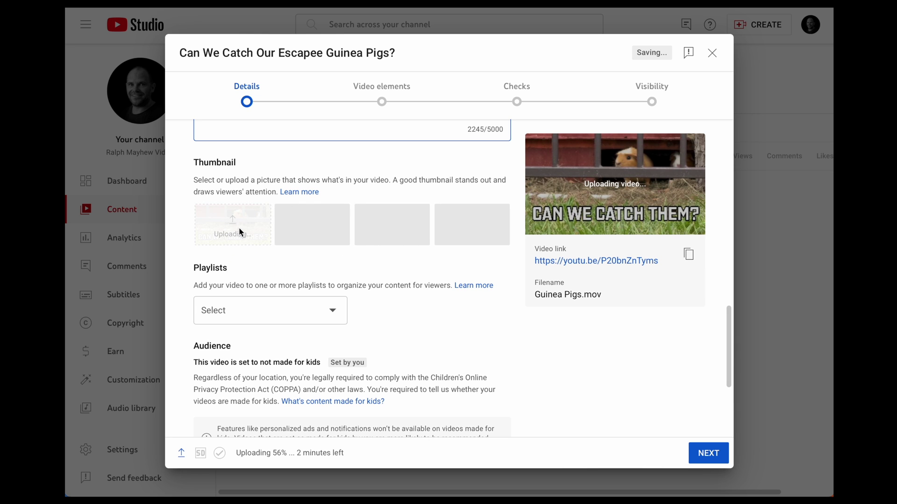
# Add the video to the Discovery playlist
pyautogui.click(296, 312)
pyautogui.click(212, 253)
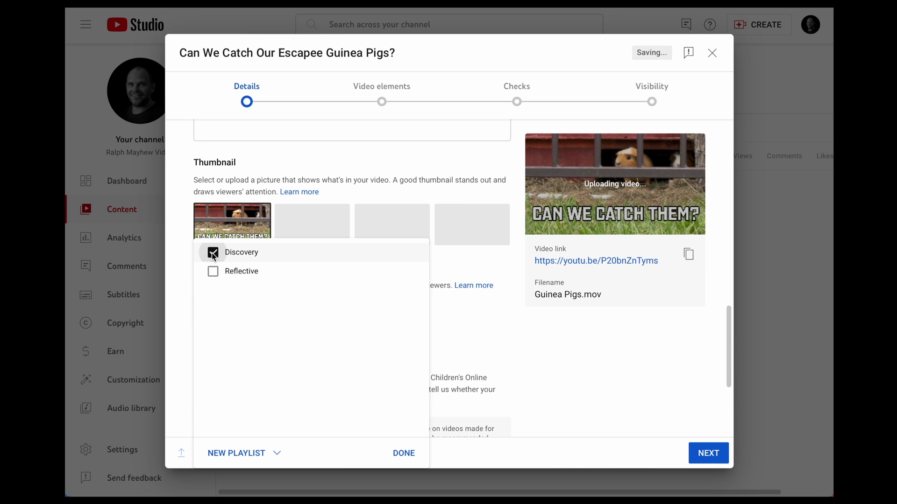
pyautogui.click(404, 454)
pyautogui.scroll(-5, 487, 324)
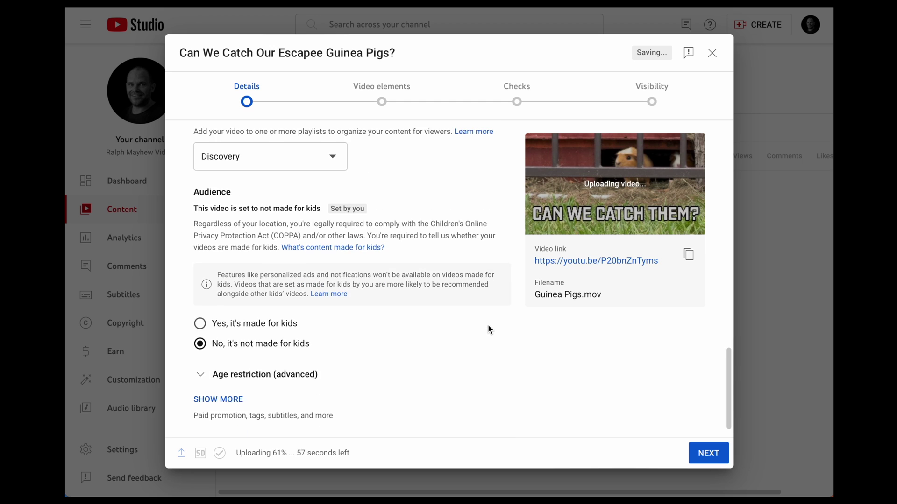
pyautogui.scroll(-1, 488, 324)
# Expand the Age restriction section and the Show More advanced details
pyautogui.click(203, 360)
pyautogui.scroll(-2, 203, 362)
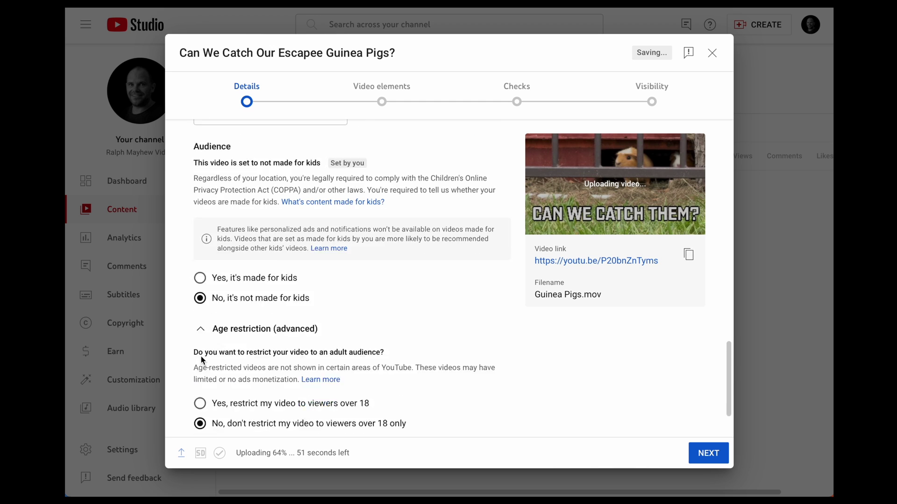
pyautogui.click(213, 380)
pyautogui.scroll(-4, 202, 330)
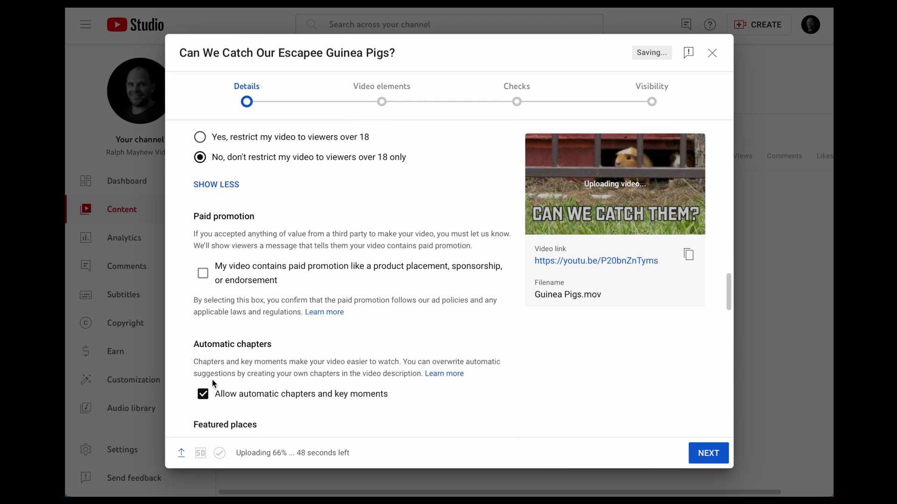
pyautogui.scroll(-6, 202, 330)
pyautogui.scroll(-2, 203, 280)
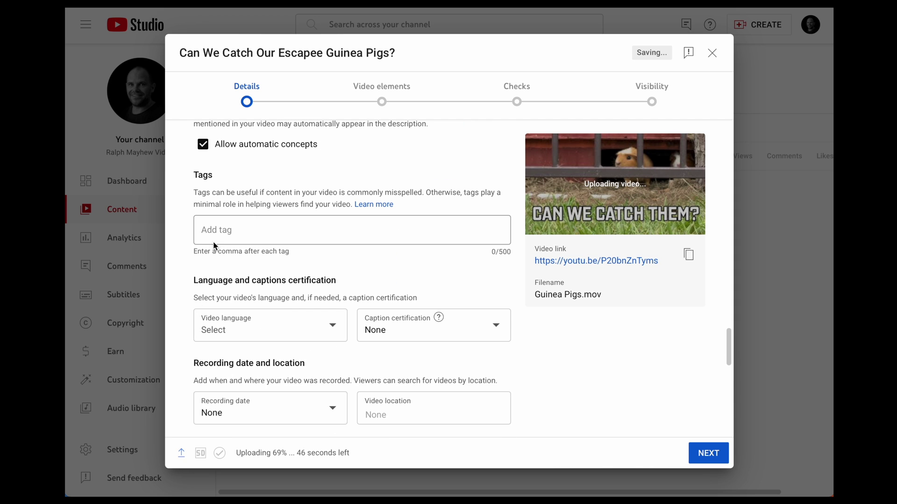
pyautogui.scroll(-3, 222, 238)
# Set the video location to Gold Coast and go to the Video elements step
pyautogui.click(379, 295)
pyautogui.write('Gold Coast')
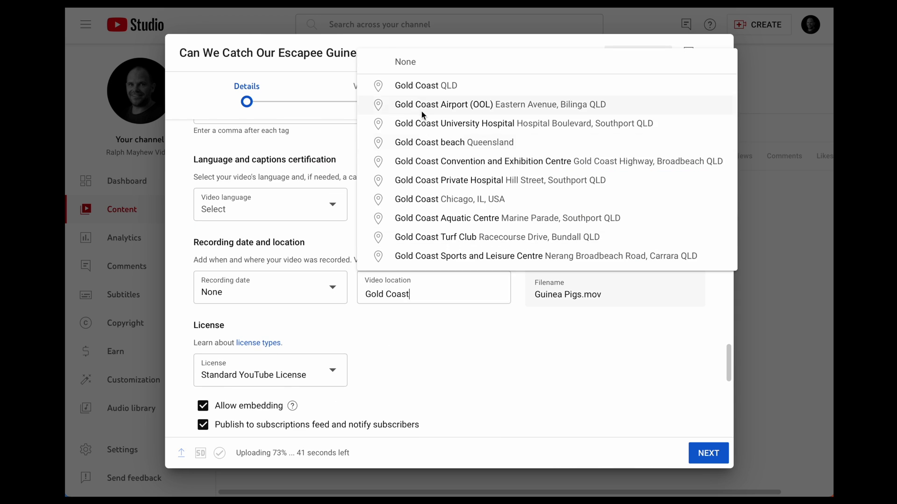
pyautogui.click(422, 357)
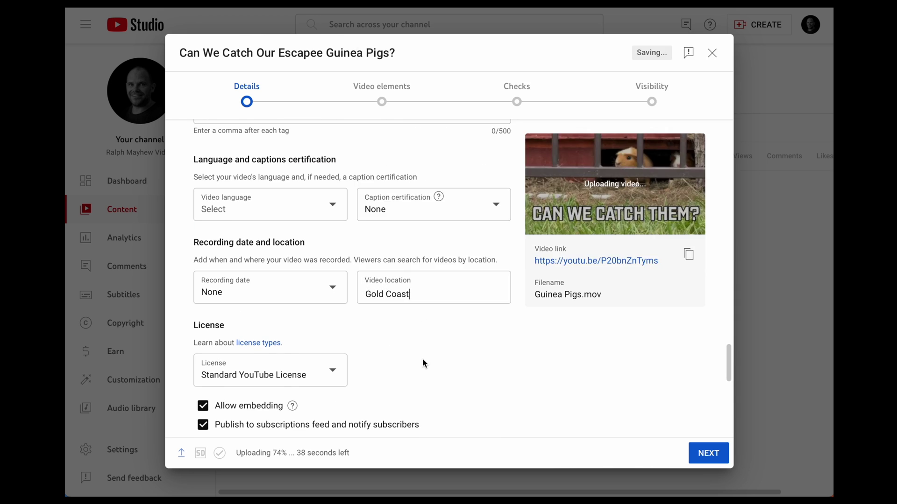
pyautogui.scroll(-9, 422, 358)
pyautogui.click(384, 103)
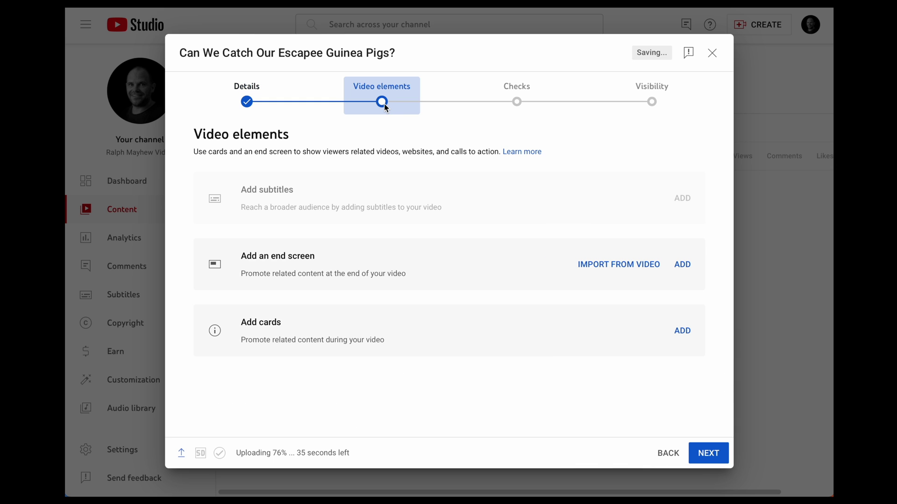
# Create an end screen with a Best for viewer video element
pyautogui.click(631, 265)
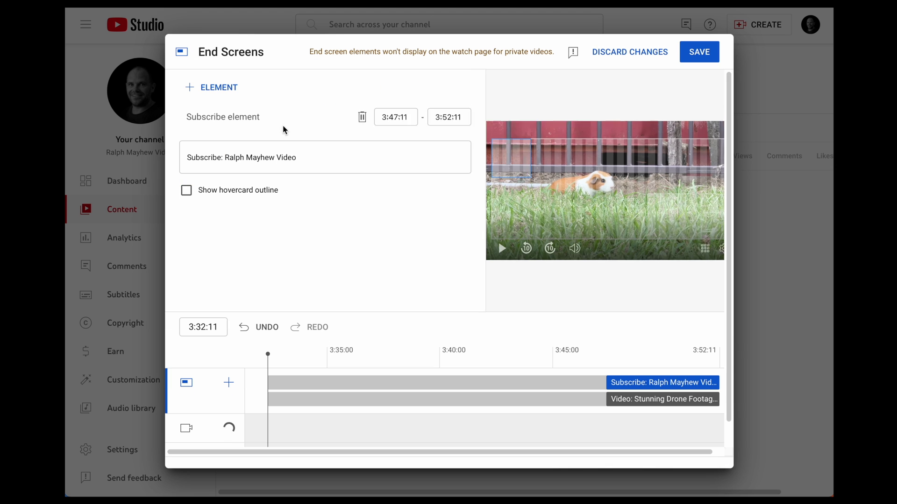
pyautogui.click(212, 87)
pyautogui.click(192, 215)
pyautogui.click(189, 88)
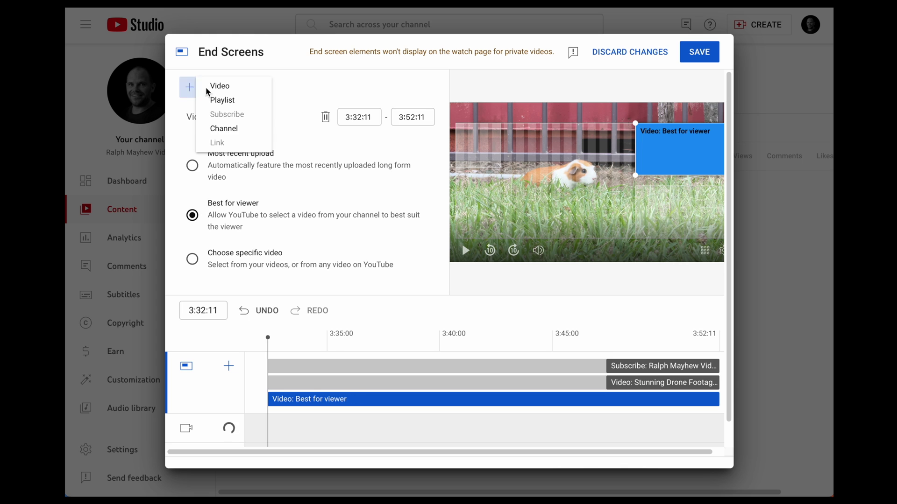
# Lengthen the Subscribe and Drone video elements on the timeline and save the end screen
pyautogui.click(407, 303)
pyautogui.moveTo(607, 366); pyautogui.dragTo(269, 366)
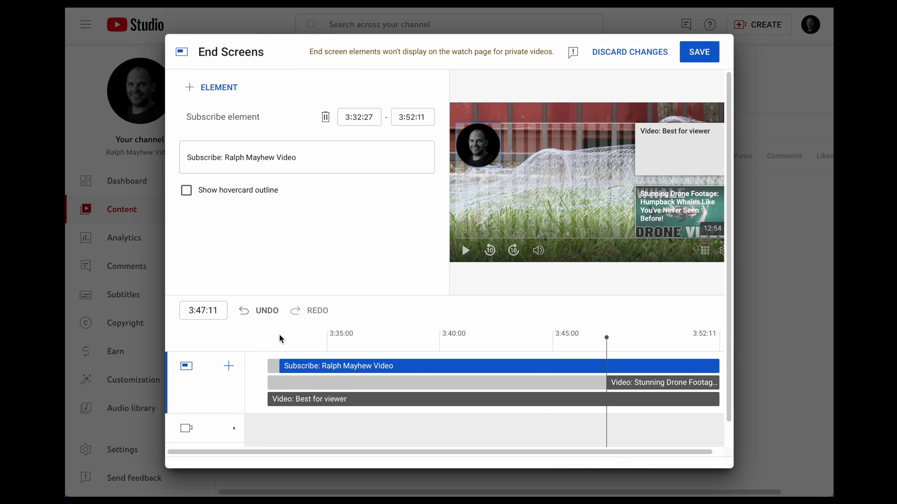
pyautogui.click(626, 383)
pyautogui.moveTo(607, 383); pyautogui.dragTo(268, 382)
pyautogui.click(347, 366)
pyautogui.click(703, 53)
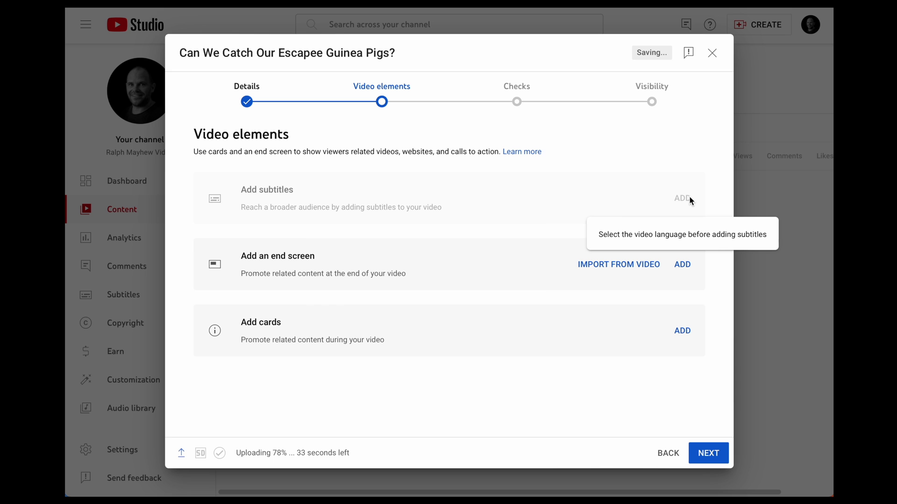
# Add a video card linking to 'Slow Motion Surf from a drone!' and continue to Checks
pyautogui.click(683, 331)
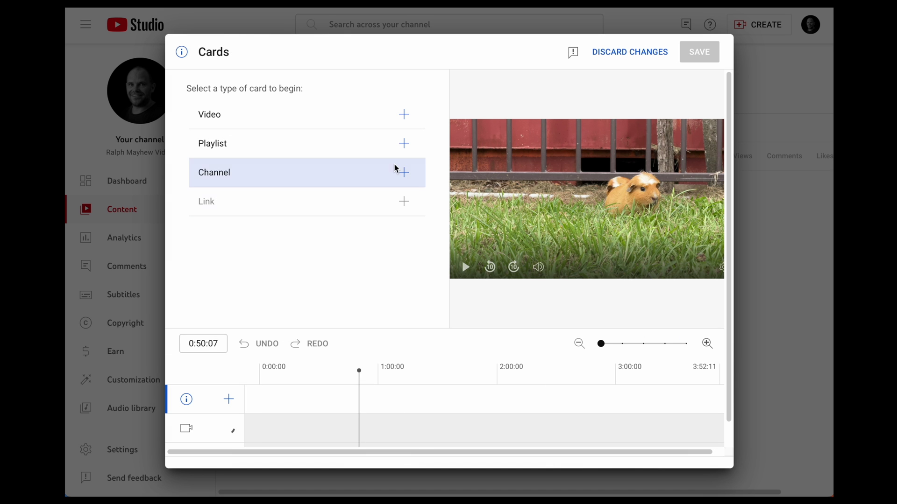
pyautogui.click(404, 115)
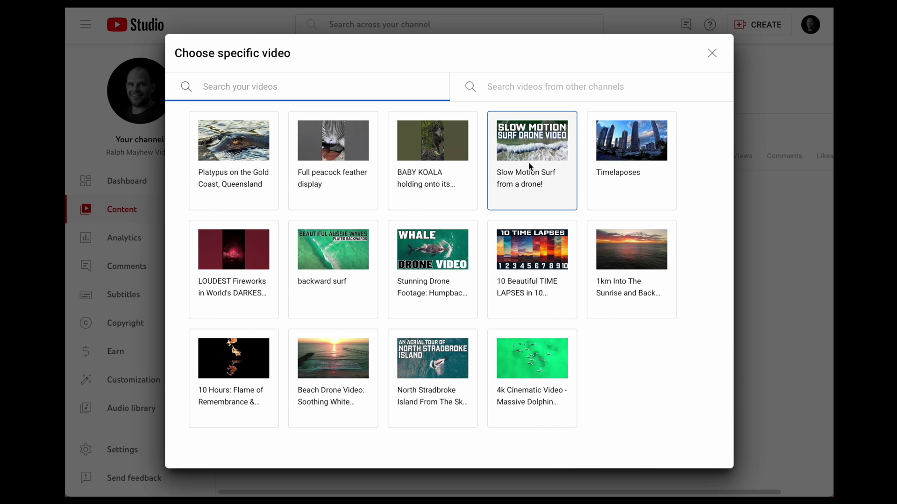
pyautogui.click(531, 167)
pyautogui.click(697, 55)
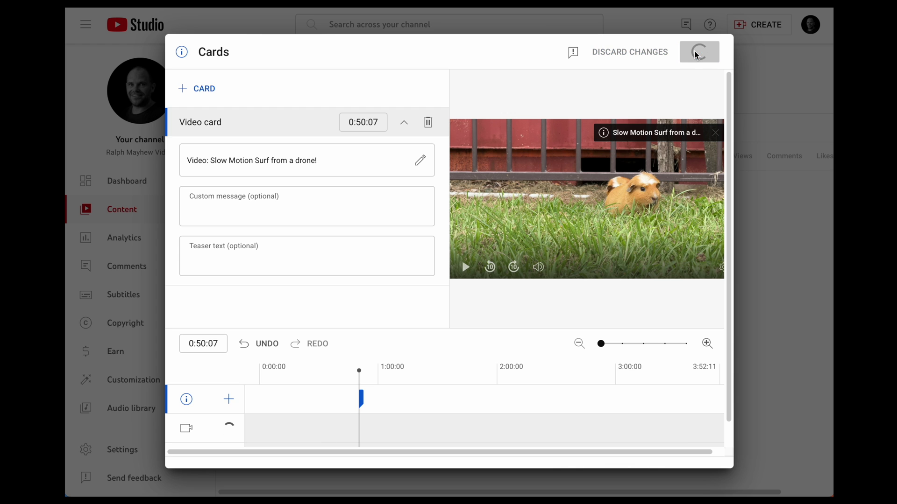
pyautogui.click(509, 97)
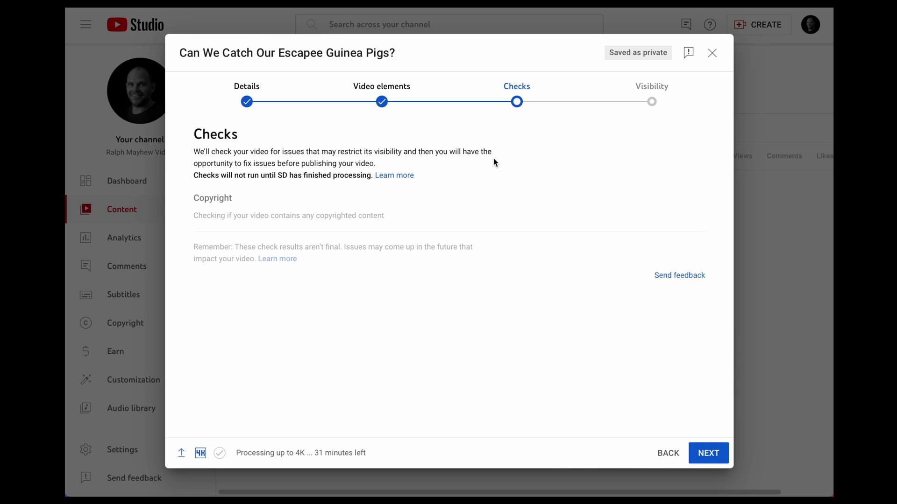
# On the Visibility step, set the video to Public
pyautogui.click(649, 99)
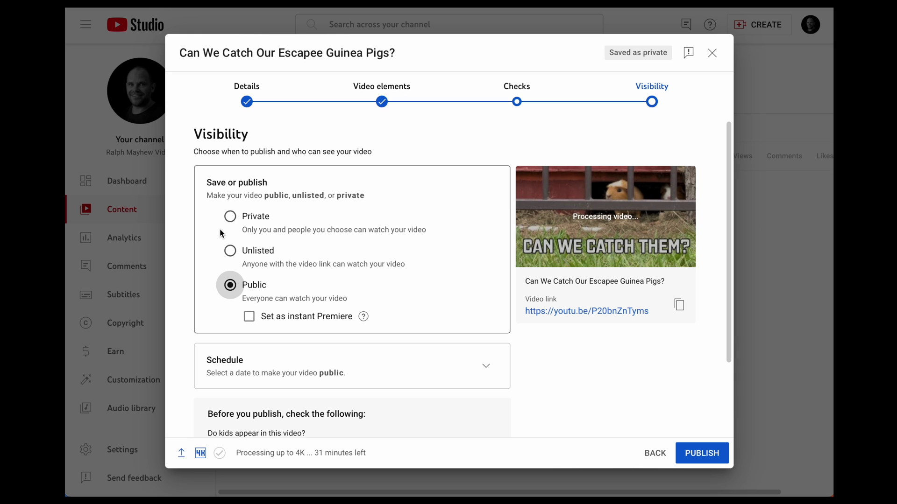
pyautogui.click(230, 217)
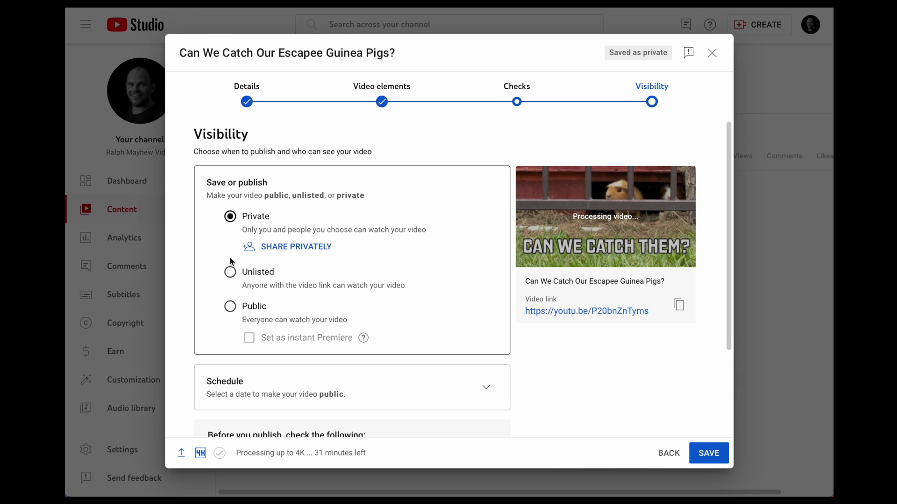
pyautogui.click(230, 272)
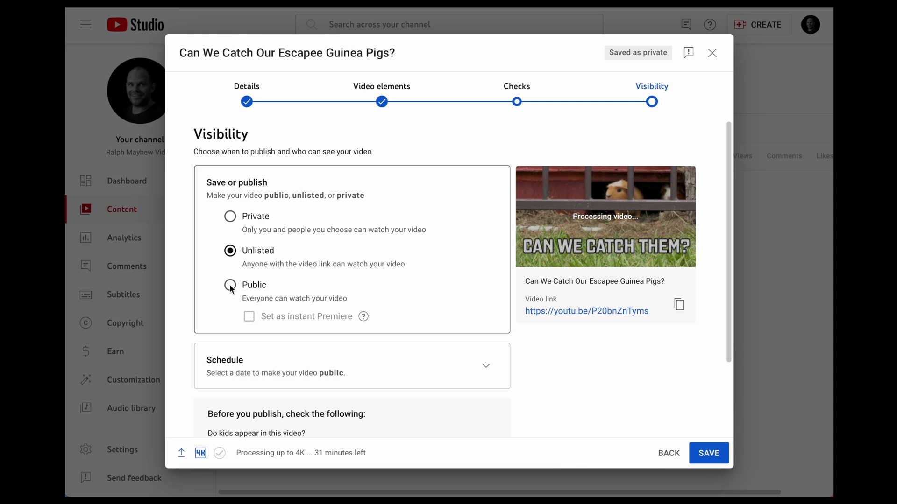
pyautogui.click(231, 287)
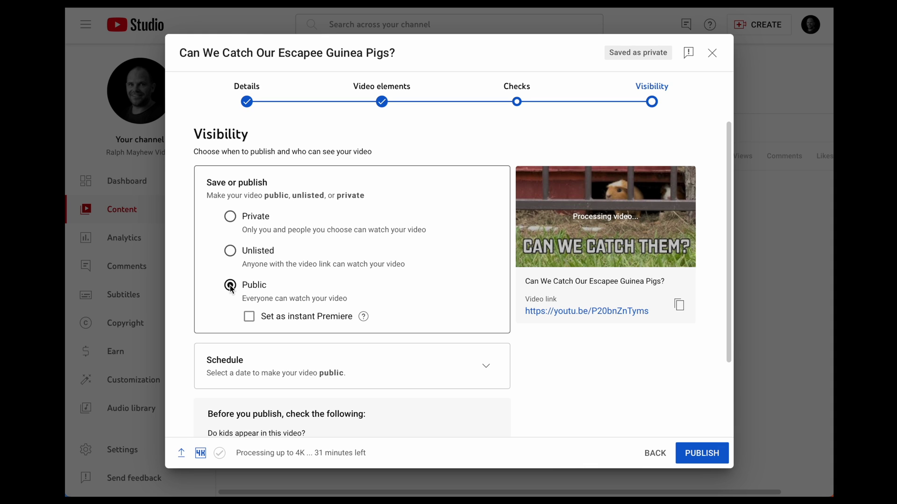
# Schedule the release for March 8, 2024 at 12:00 AM and confirm
pyautogui.click(486, 365)
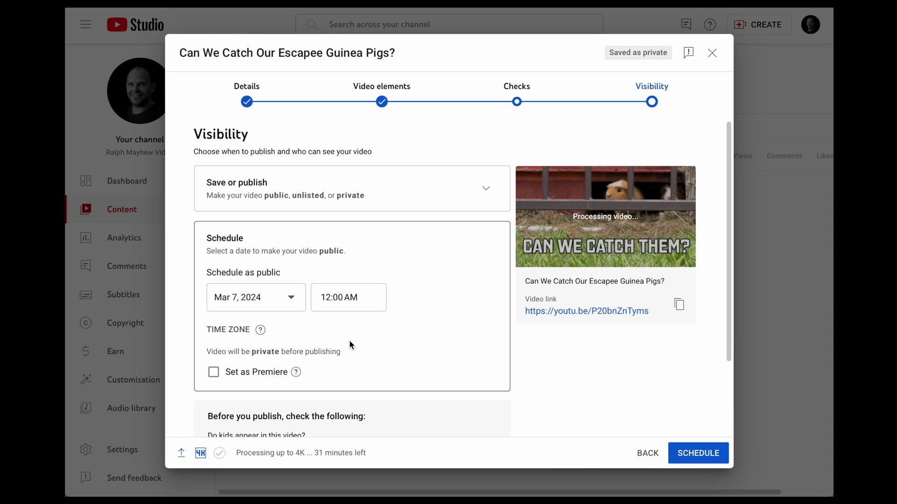
pyautogui.click(251, 305)
pyautogui.click(329, 152)
pyautogui.scroll(-2, 321, 340)
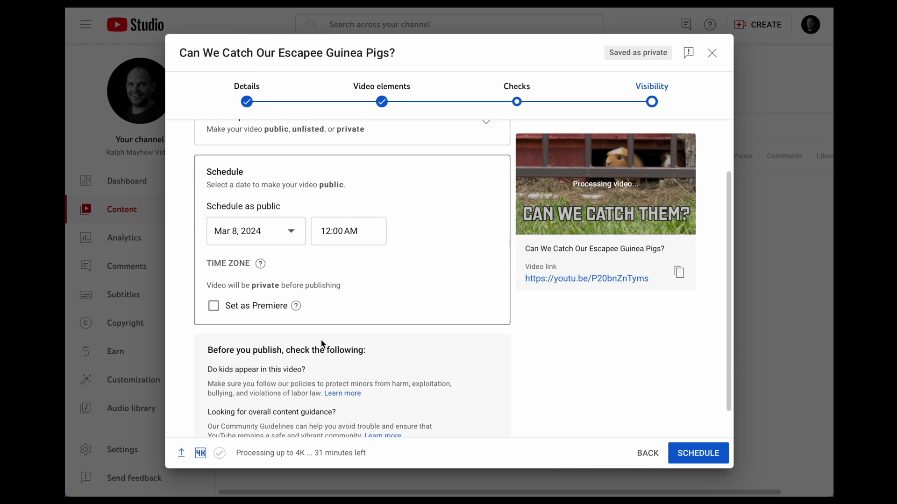
pyautogui.scroll(-1, 321, 341)
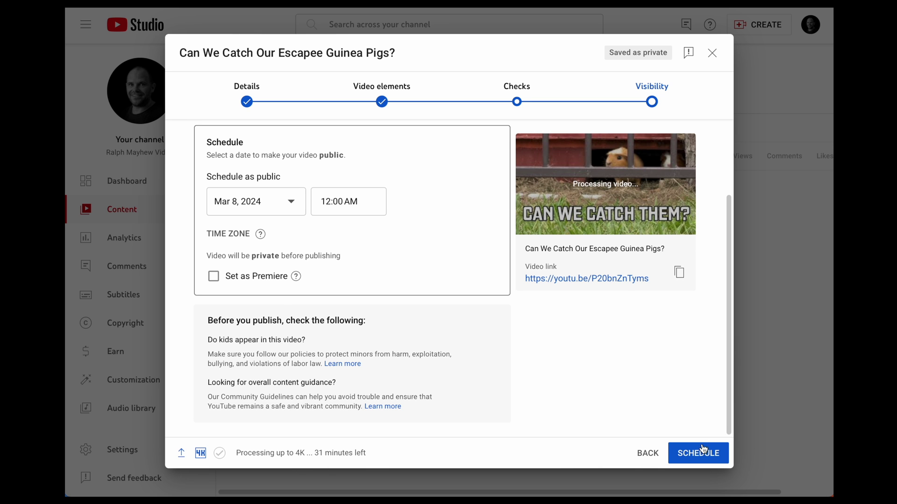
pyautogui.click(703, 451)
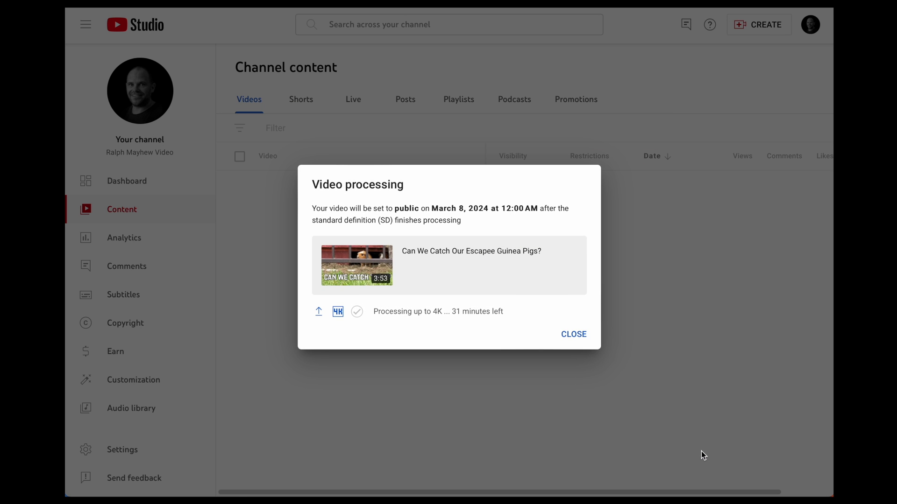